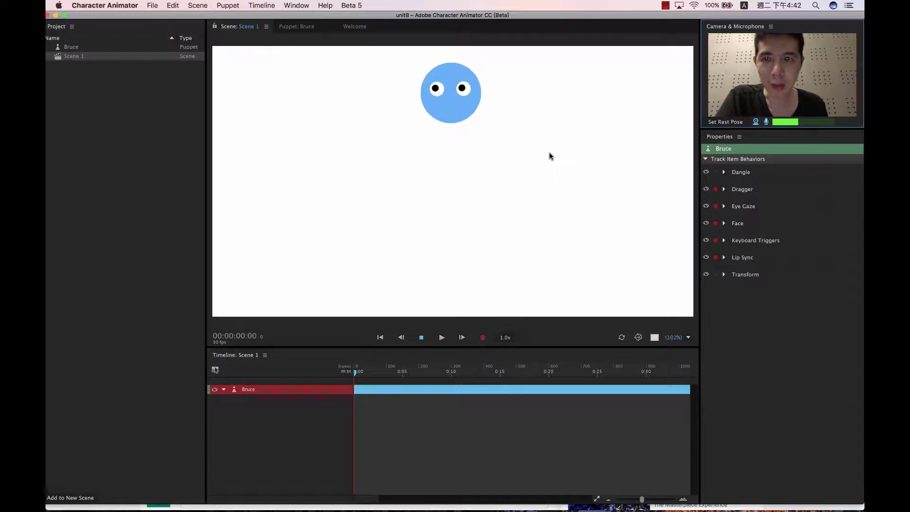
# Step: Create a new puppet from the Photoshop template and cancel the offer to create a library from the document
pyautogui.click(228, 6)
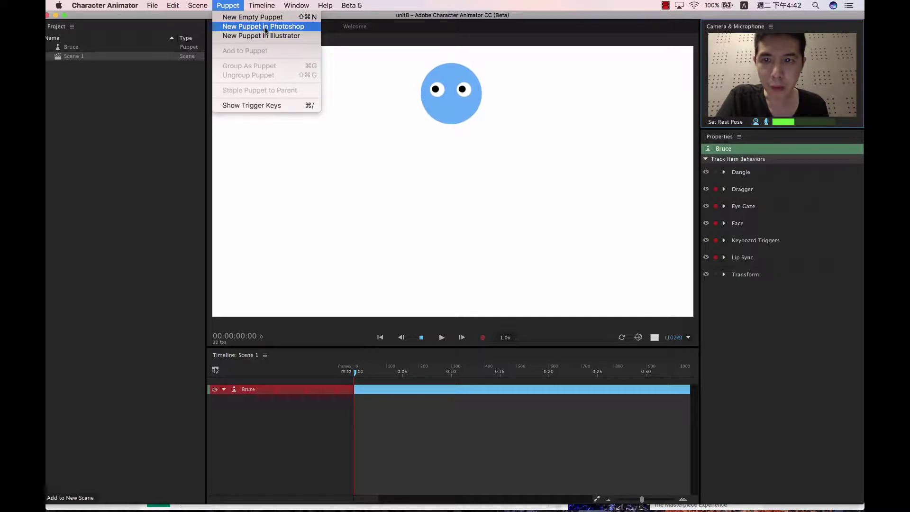
pyautogui.click(265, 28)
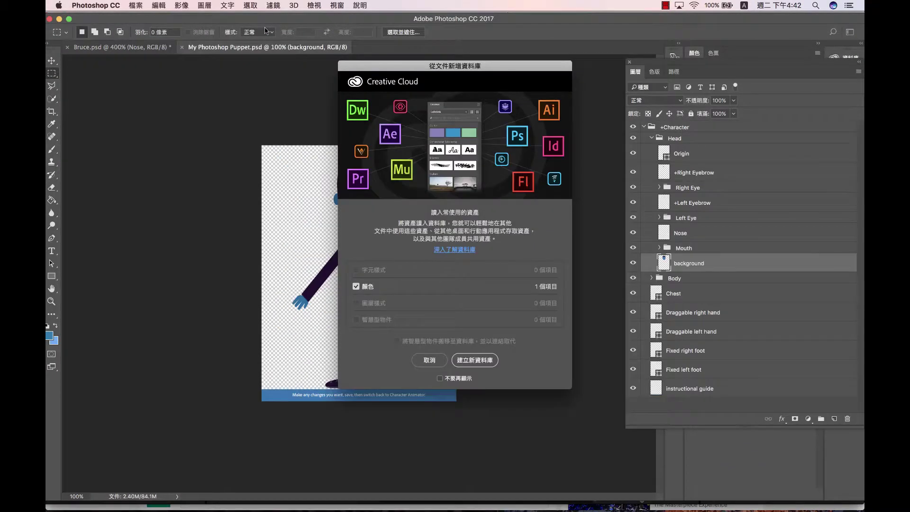
pyautogui.click(428, 361)
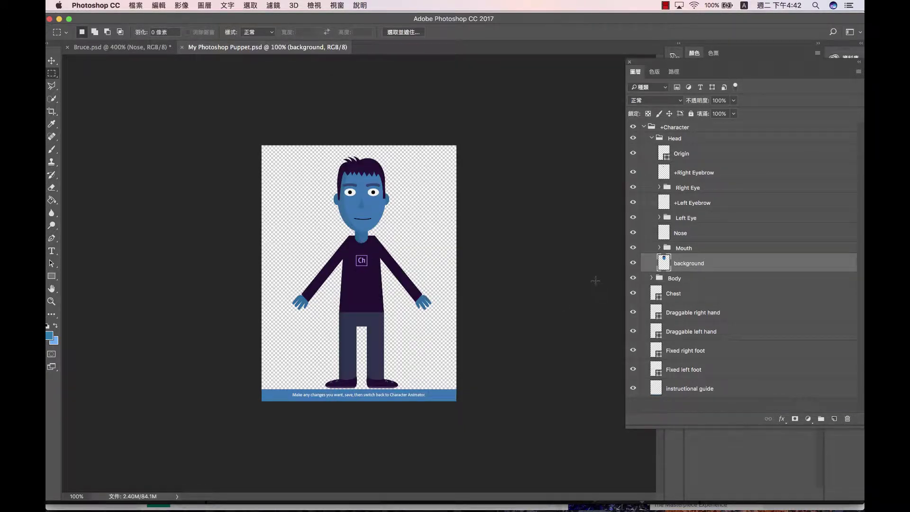
# Step: Examine the mouth-shape layers inside the template puppet's Mouth group
pyautogui.click(659, 247)
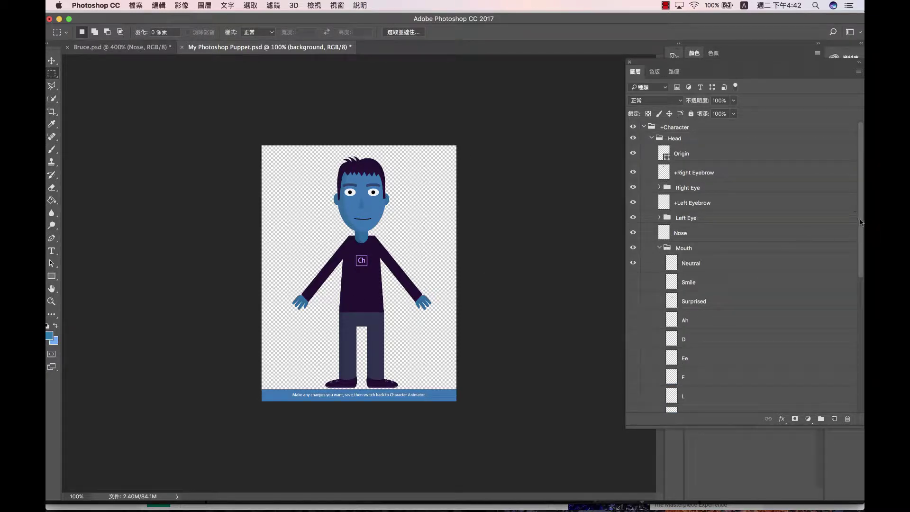
pyautogui.scroll(-5, 685, 154)
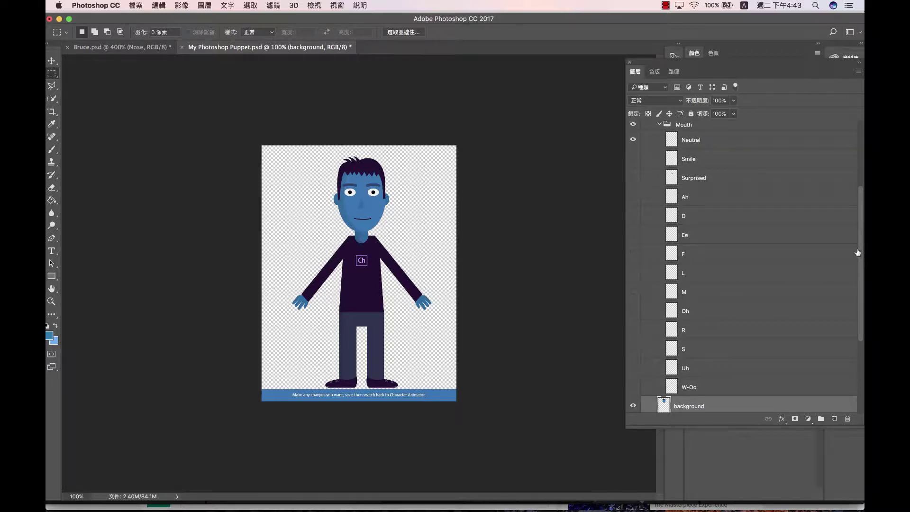
pyautogui.scroll(-3, 861, 256)
pyautogui.scroll(4, 863, 258)
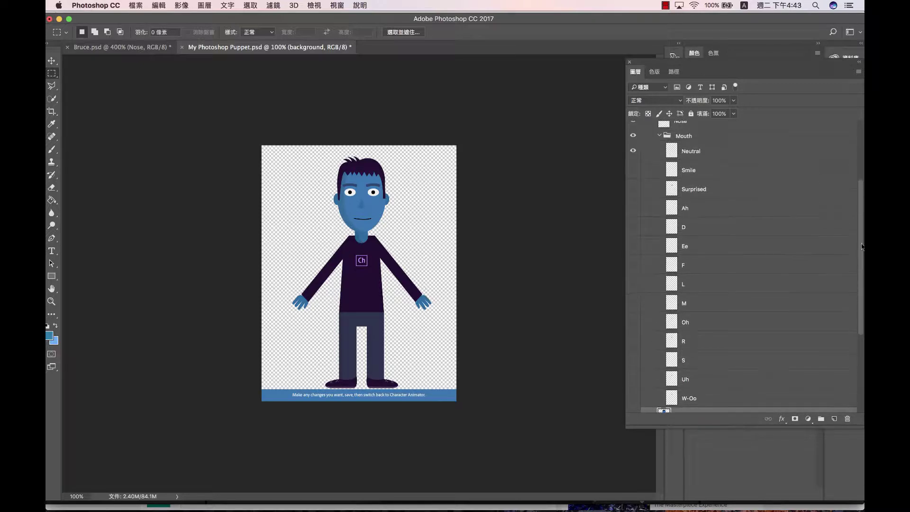
pyautogui.scroll(-2, 863, 259)
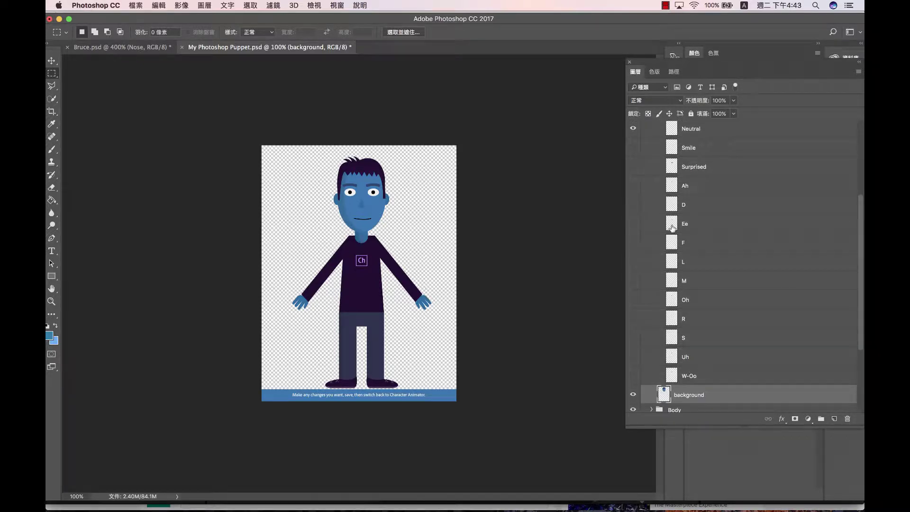
pyautogui.scroll(7, 862, 200)
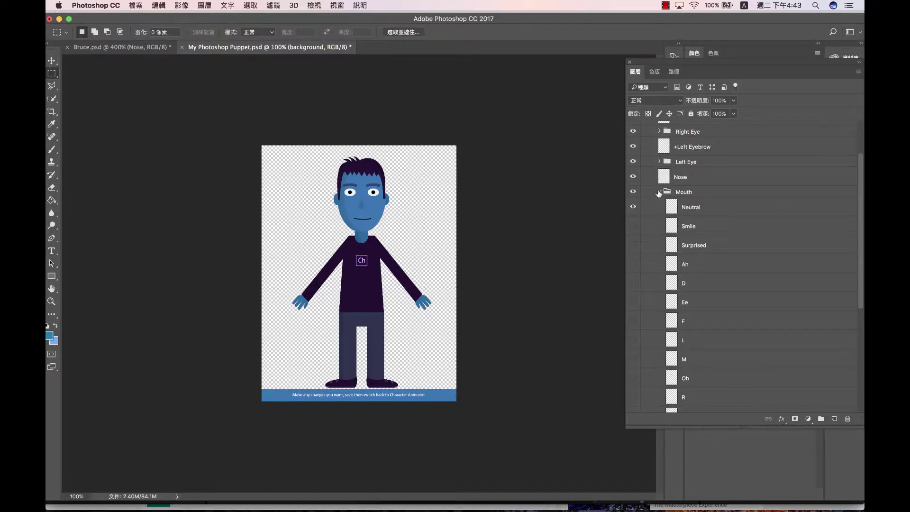
pyautogui.click(658, 192)
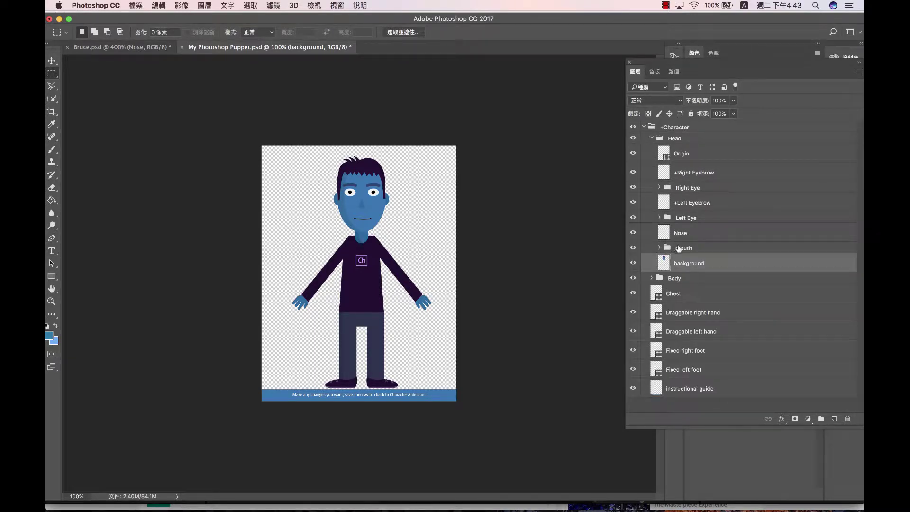
# Step: Select the Mouth group and detach Bruce.psd and My Photoshop Puppet.psd into separate floating windows
pyautogui.click(678, 248)
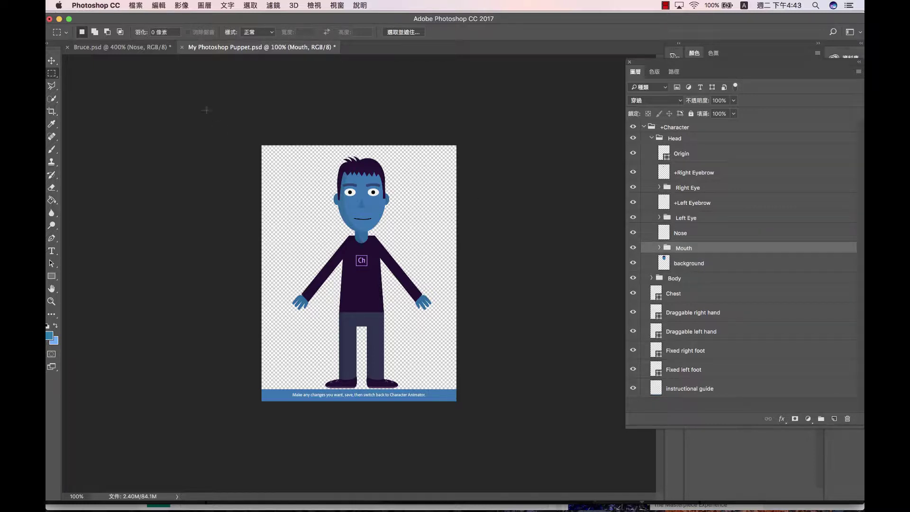
pyautogui.moveTo(135, 48); pyautogui.dragTo(125, 98)
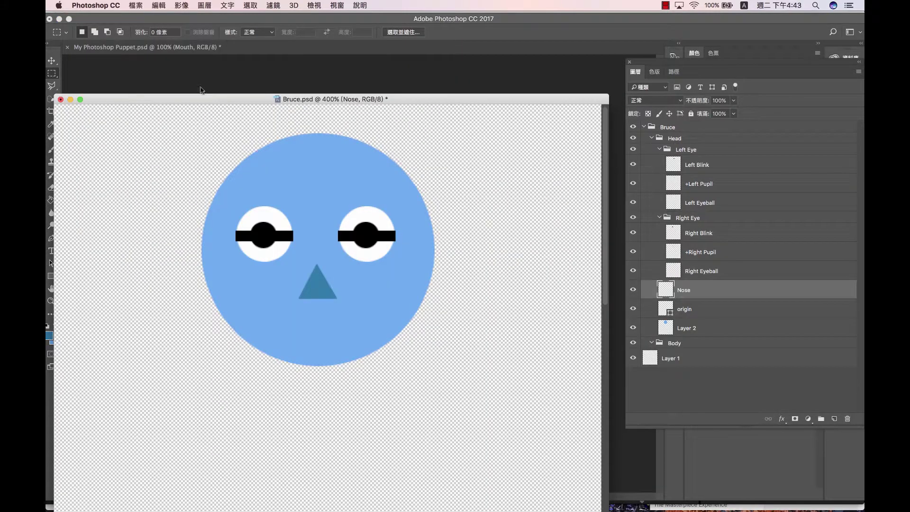
pyautogui.moveTo(441, 98); pyautogui.dragTo(315, 66)
pyautogui.moveTo(416, 62); pyautogui.dragTo(476, 93)
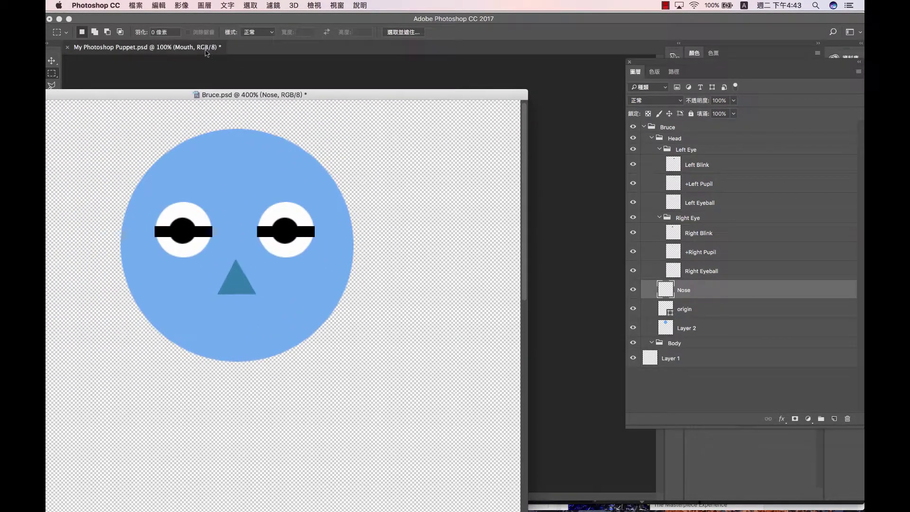
pyautogui.click(206, 51)
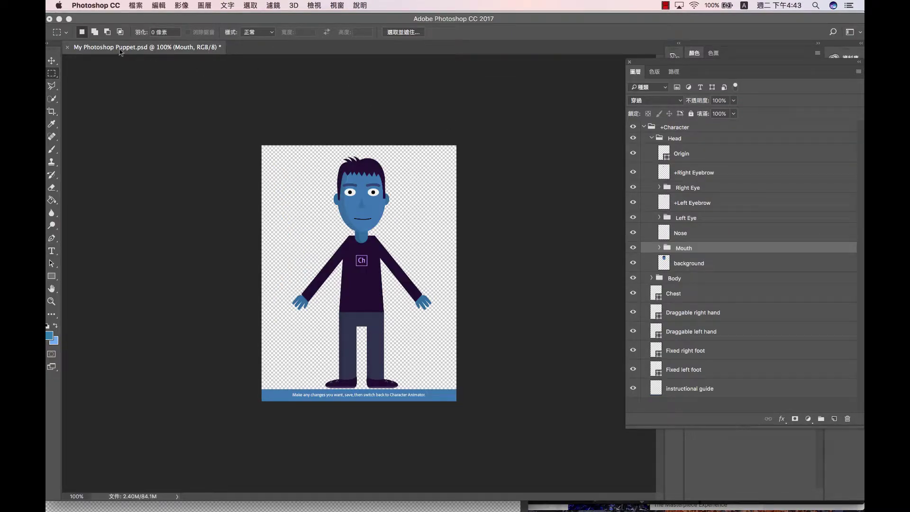
pyautogui.moveTo(147, 47); pyautogui.dragTo(303, 67)
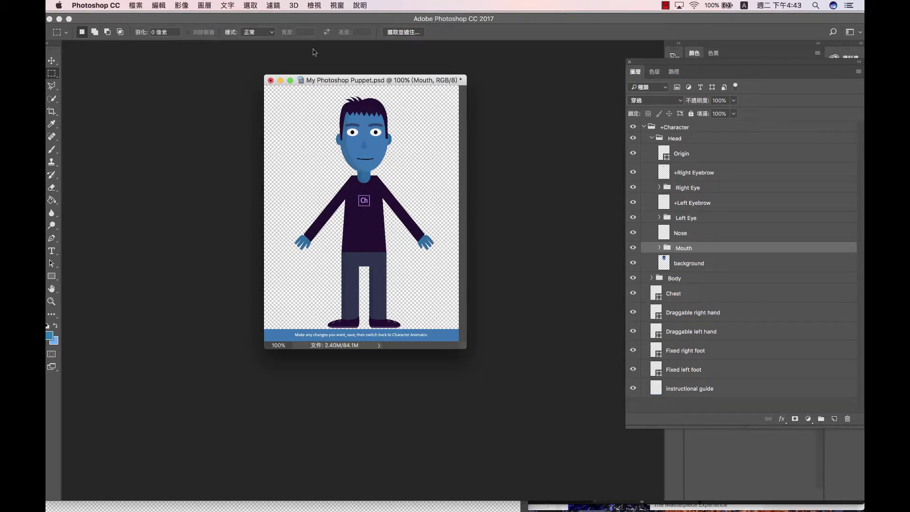
# Step: Bring the recent file Bruce.psd to the front and place the My Photoshop Puppet.psd window beside its face
pyautogui.click(136, 5)
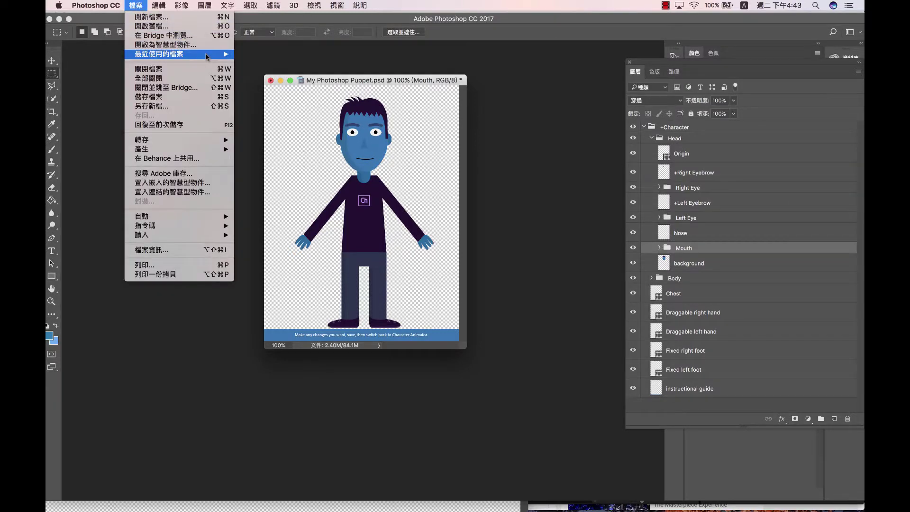
pyautogui.moveTo(211, 55)
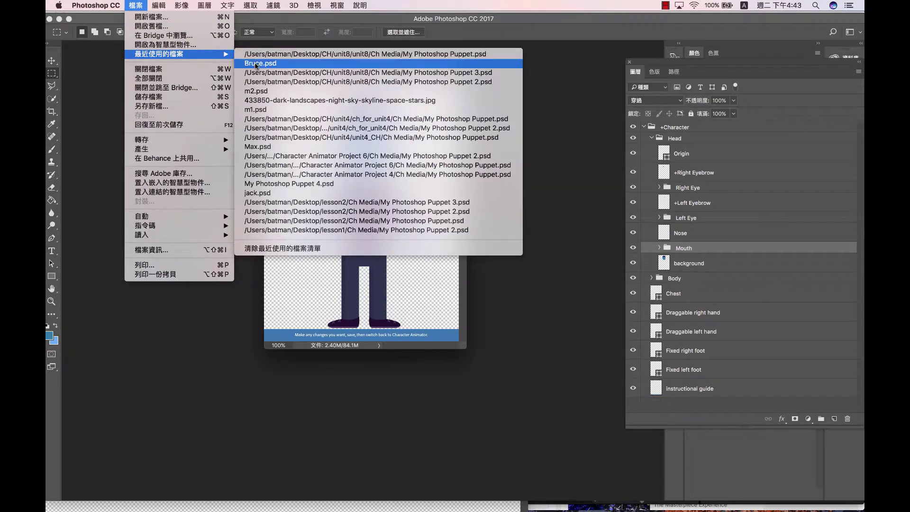
pyautogui.click(256, 65)
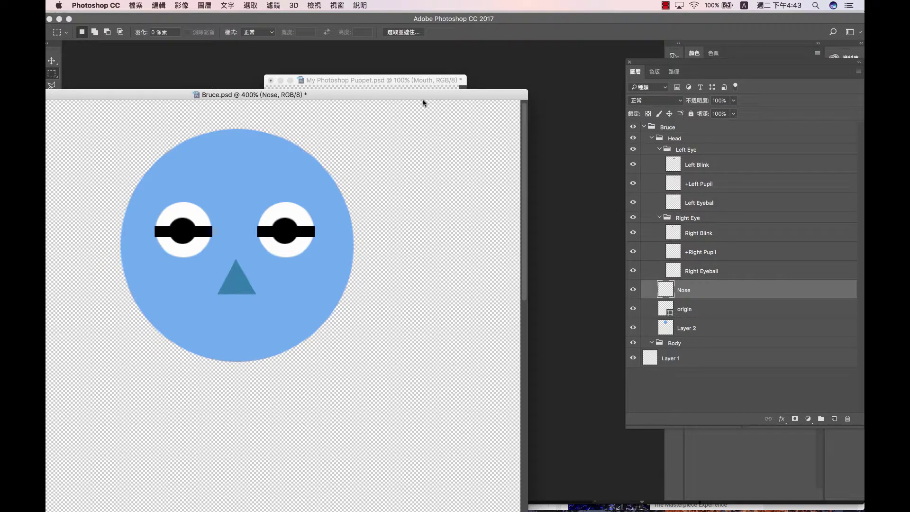
pyautogui.moveTo(408, 81); pyautogui.dragTo(548, 72)
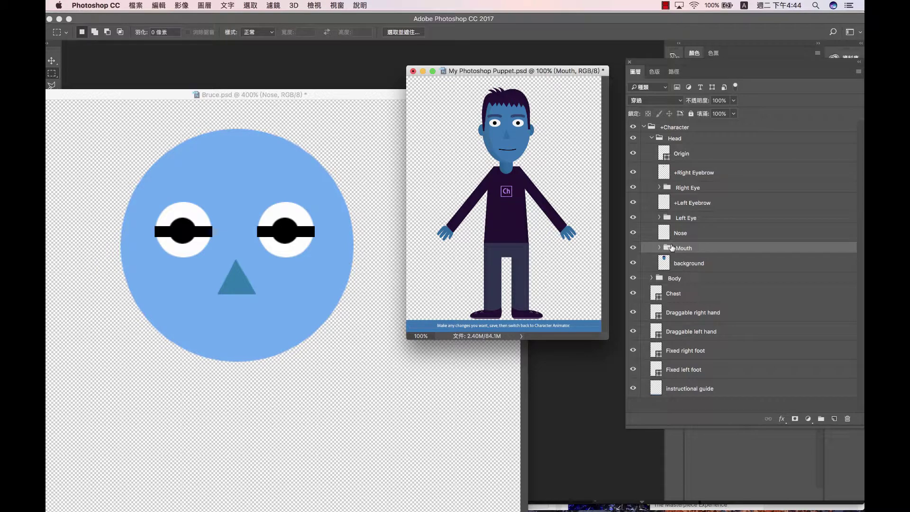
# Step: Copy the template's Mouth group into Bruce's Head group below the nose, dock the Bruce.psd window and expand the group
pyautogui.moveTo(671, 247); pyautogui.dragTo(235, 329)
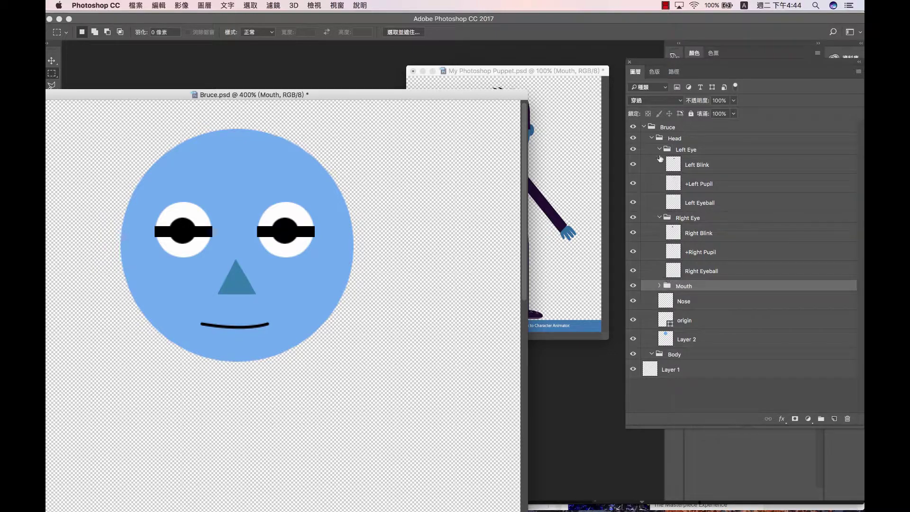
pyautogui.click(653, 138)
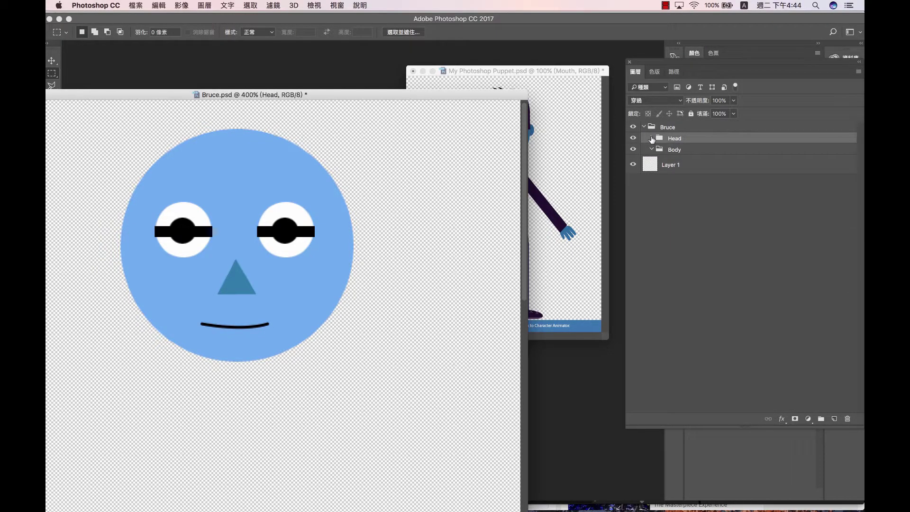
pyautogui.click(652, 138)
pyautogui.click(679, 286)
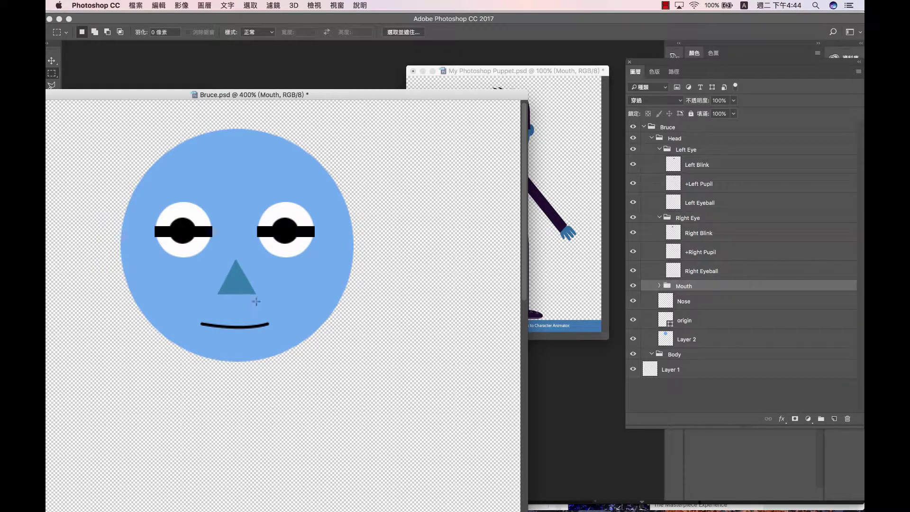
pyautogui.moveTo(166, 95); pyautogui.dragTo(339, 78)
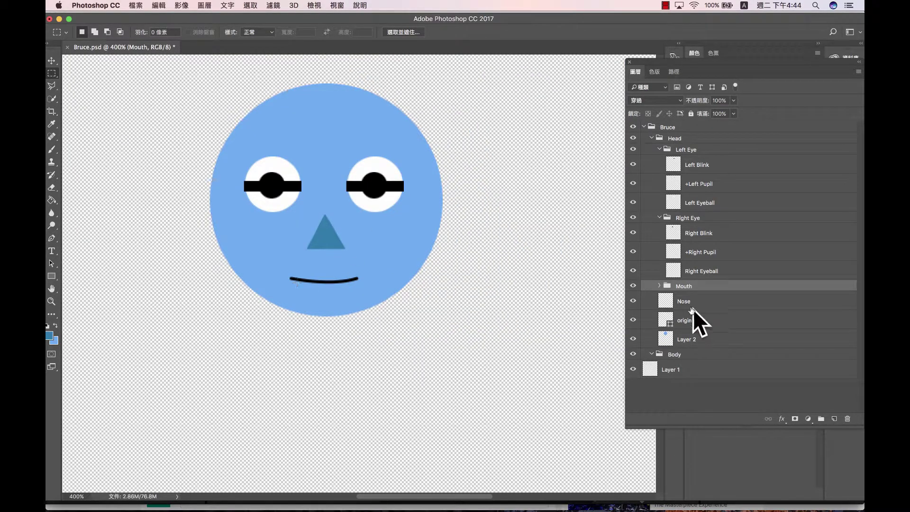
pyautogui.click(659, 285)
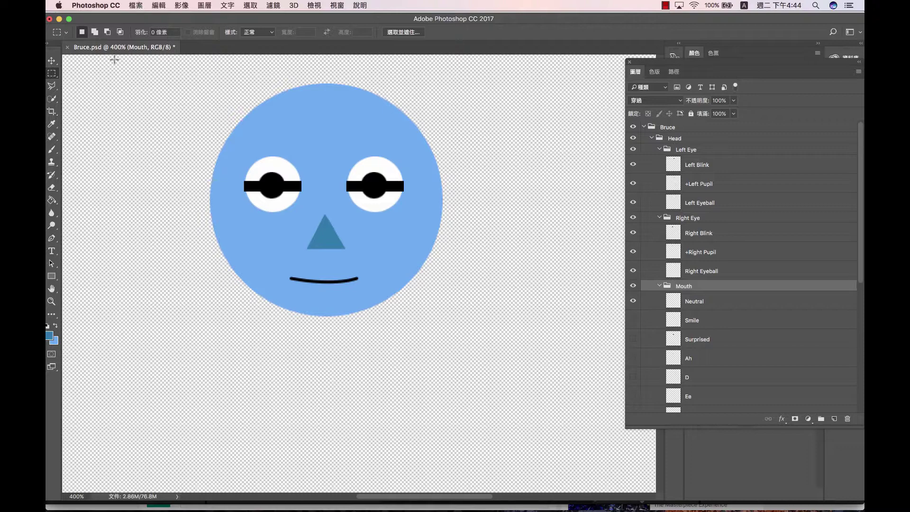
# Step: Nudge Bruce's Mouth group 5 pixels to the right and 1 pixel up, keeping its original size
pyautogui.click(51, 61)
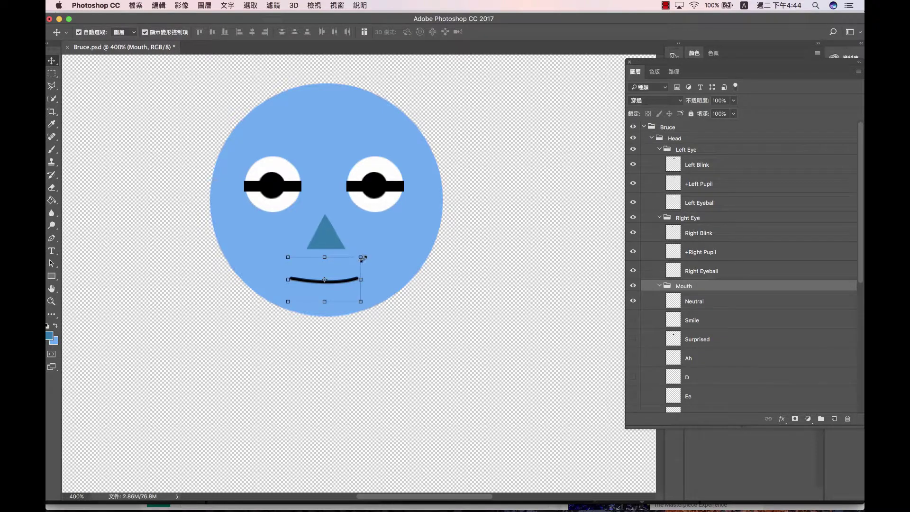
pyautogui.moveTo(361, 257); pyautogui.dragTo(356, 260)
pyautogui.press('super+z')
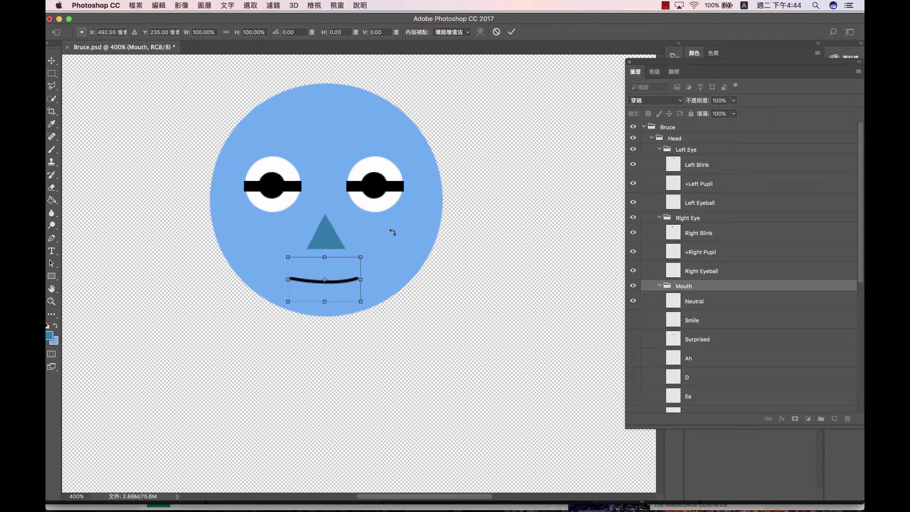
pyautogui.press('Right')
pyautogui.press('Right')
pyautogui.press('Right')
pyautogui.press('Right')
pyautogui.press('Right')
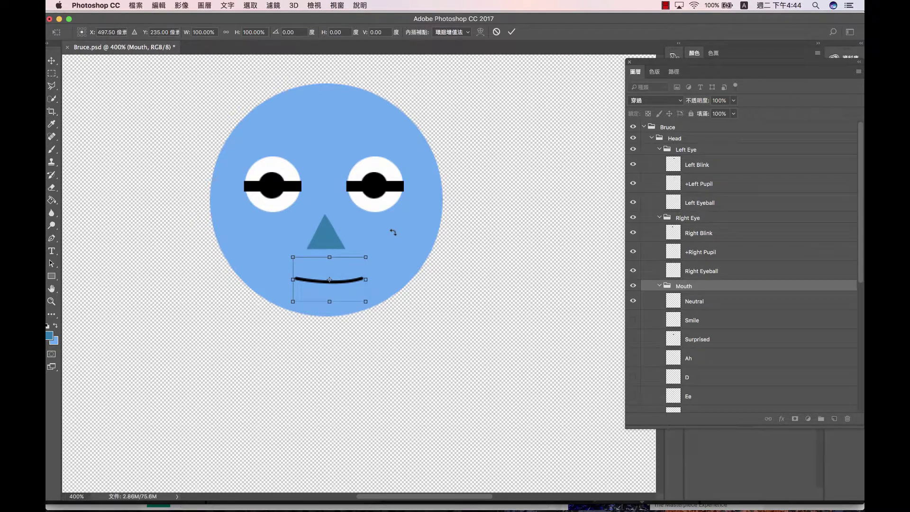
pyautogui.press('Up')
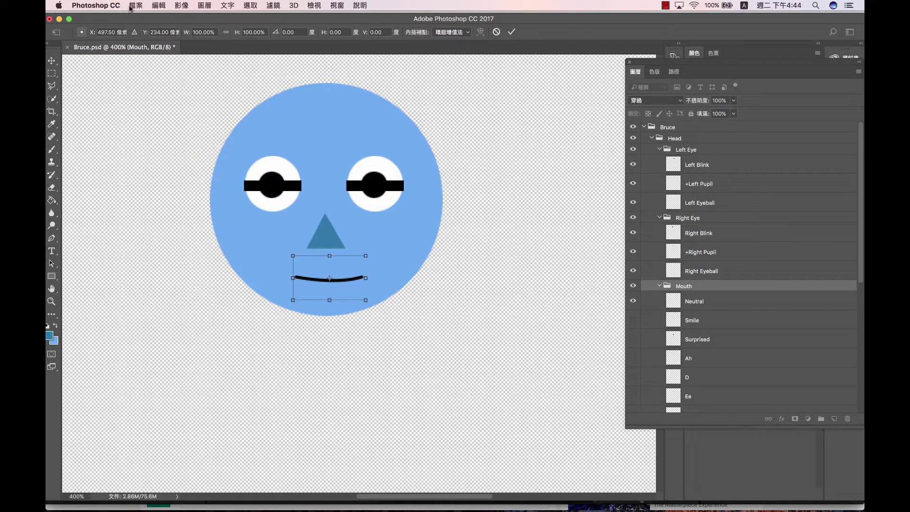
# Step: Save Bruce.psd with the mouth transform applied and deselect the Mouth group
pyautogui.click(135, 6)
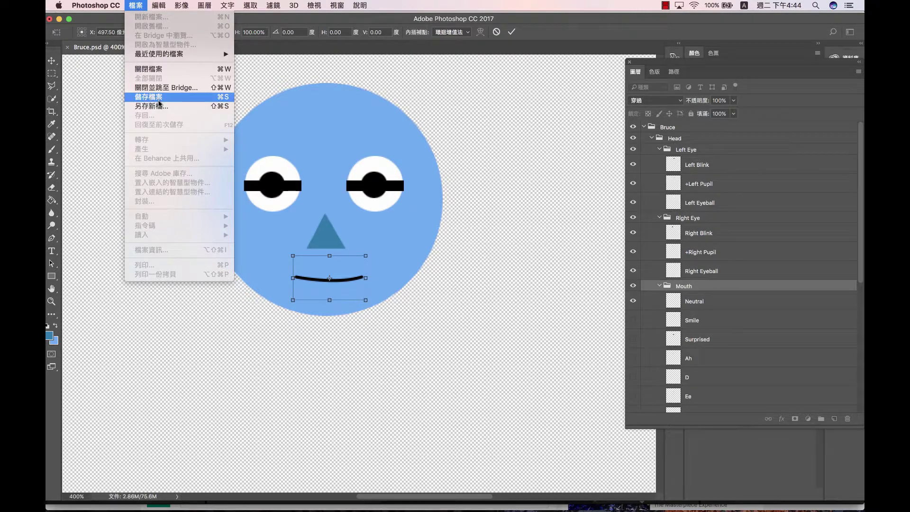
pyautogui.click(159, 103)
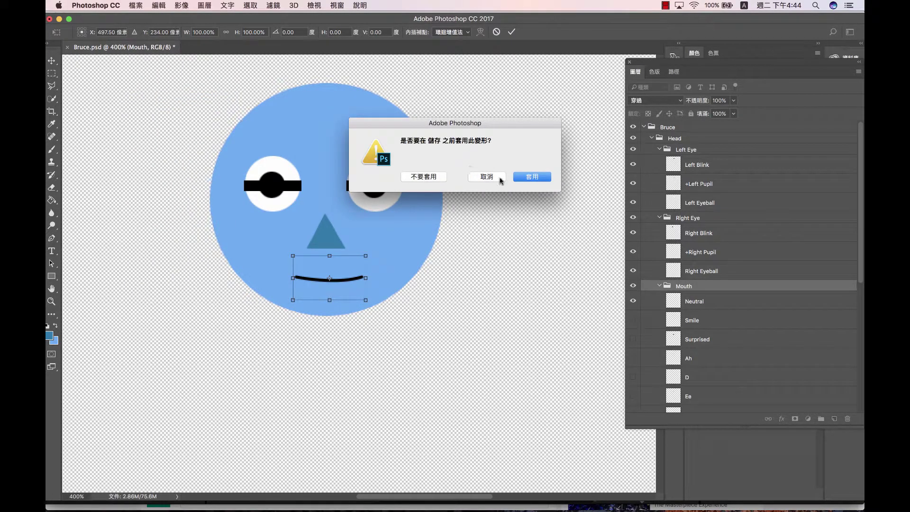
pyautogui.click(531, 176)
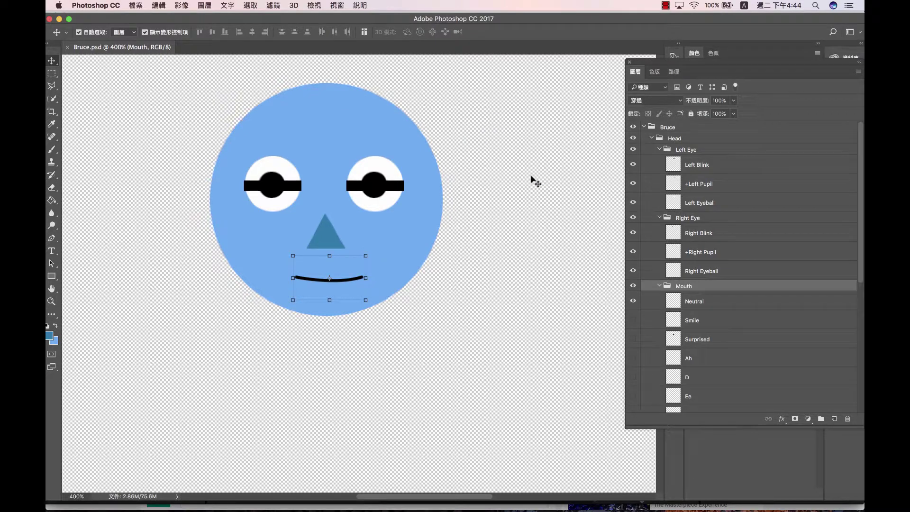
pyautogui.click(550, 277)
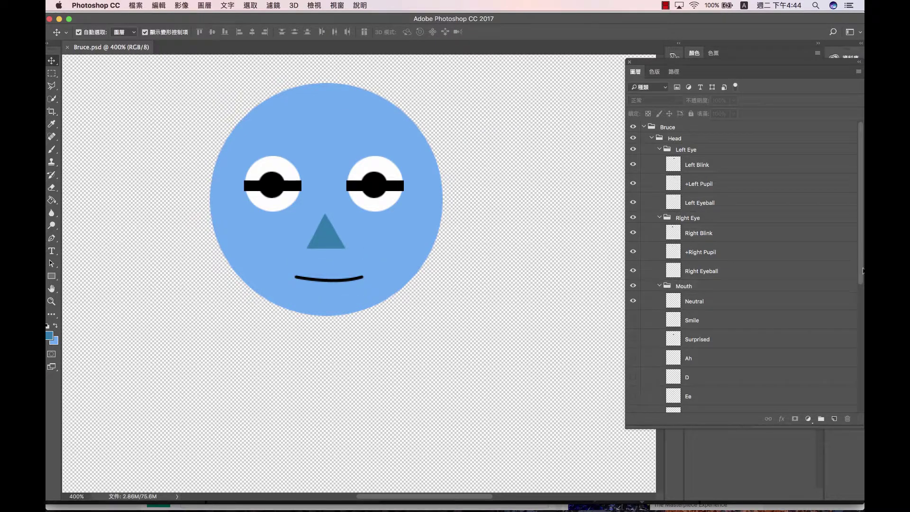
# Step: Switch to Character Animator and open Scene 1 containing the Bruce puppet
pyautogui.scroll(-5, 700, 406)
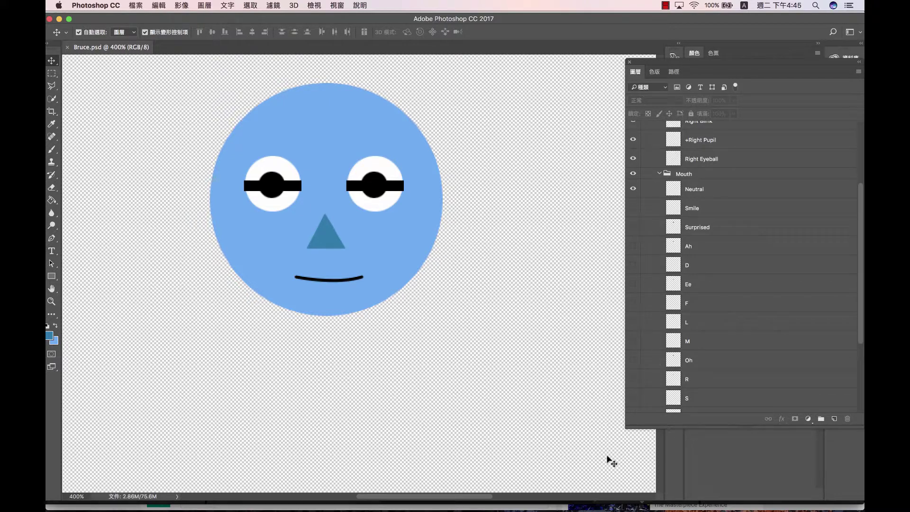
pyautogui.moveTo(589, 510)
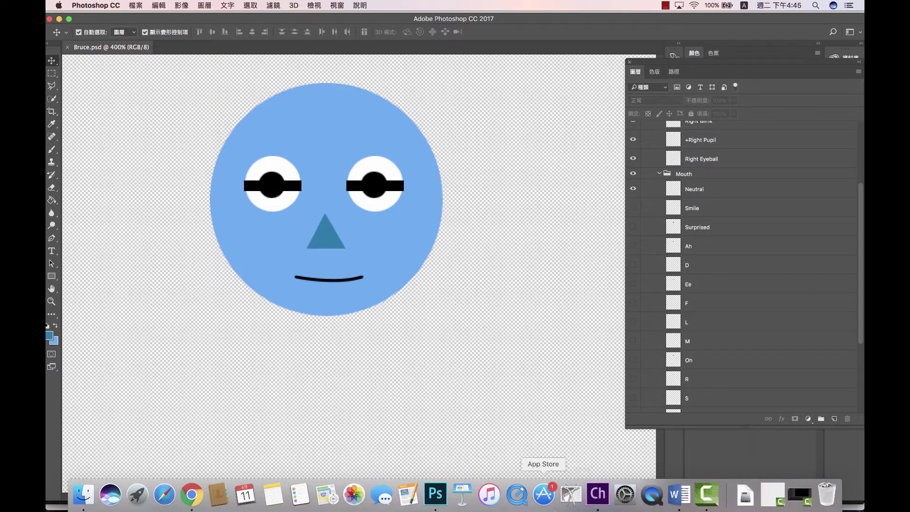
pyautogui.click(597, 495)
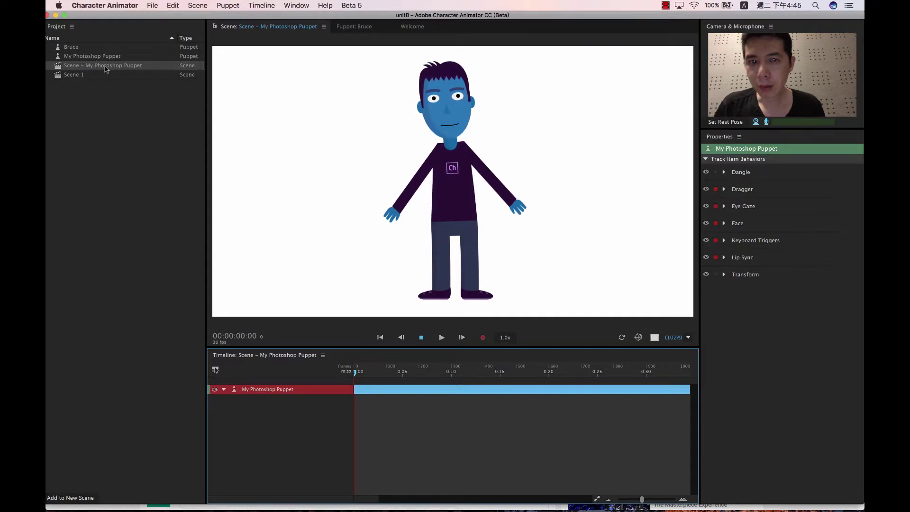
pyautogui.click(72, 76)
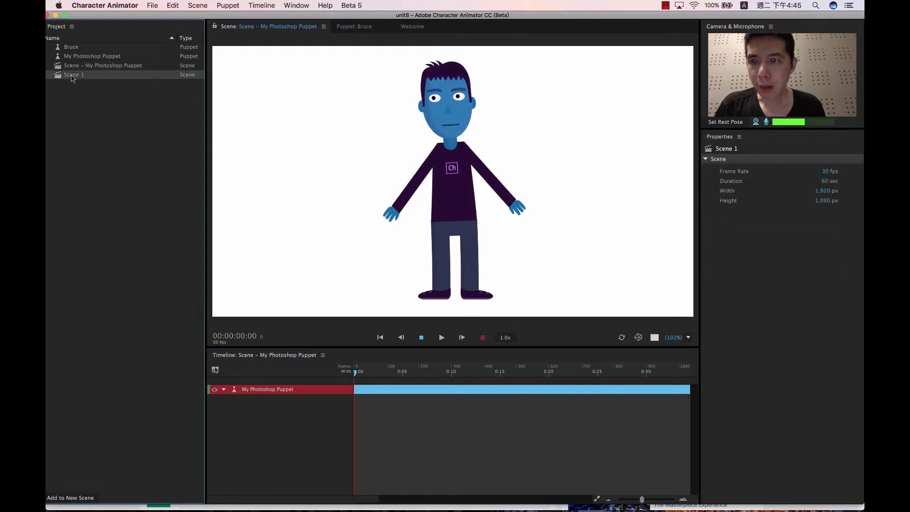
pyautogui.doubleClick(73, 76)
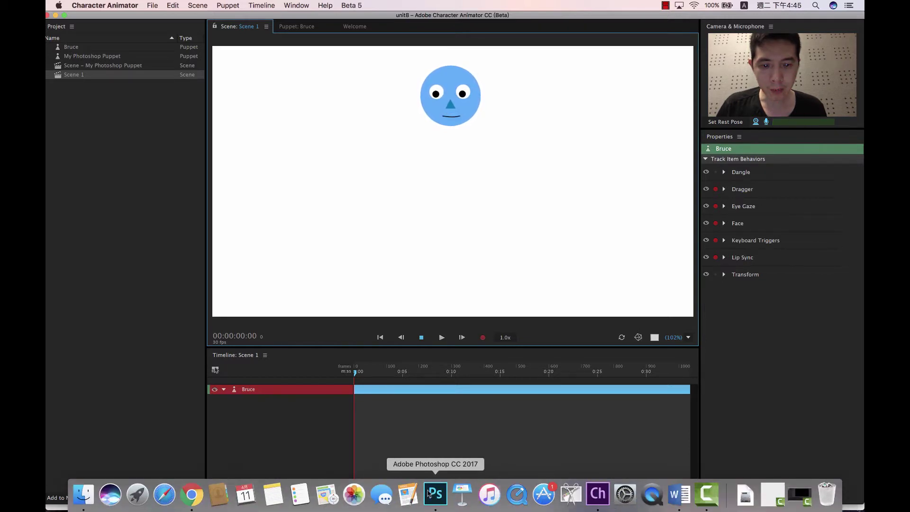
# Step: In Photoshop, show and hide Bruce's Smile, D, F and M mouth layers one at a time, and return to Character Animator
pyautogui.rightClick(430, 494)
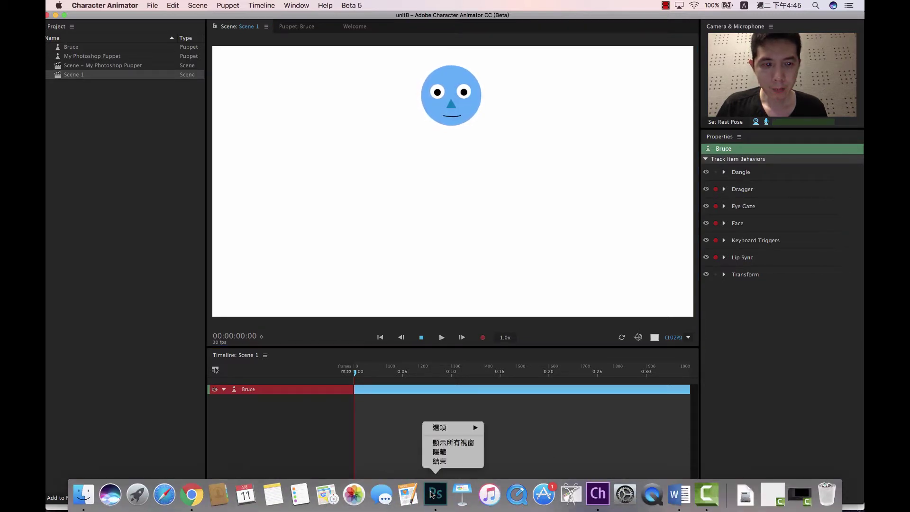
pyautogui.click(432, 495)
pyautogui.click(434, 496)
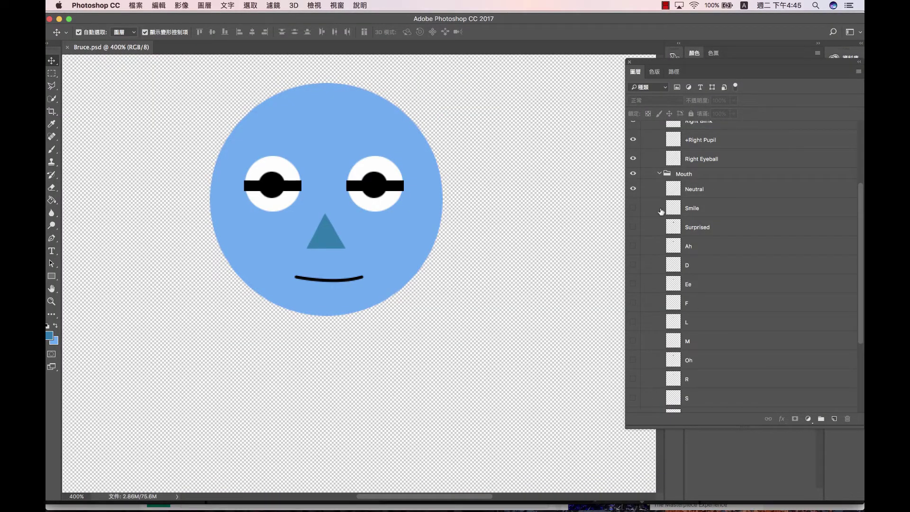
pyautogui.click(632, 207)
pyautogui.click(633, 208)
pyautogui.click(633, 264)
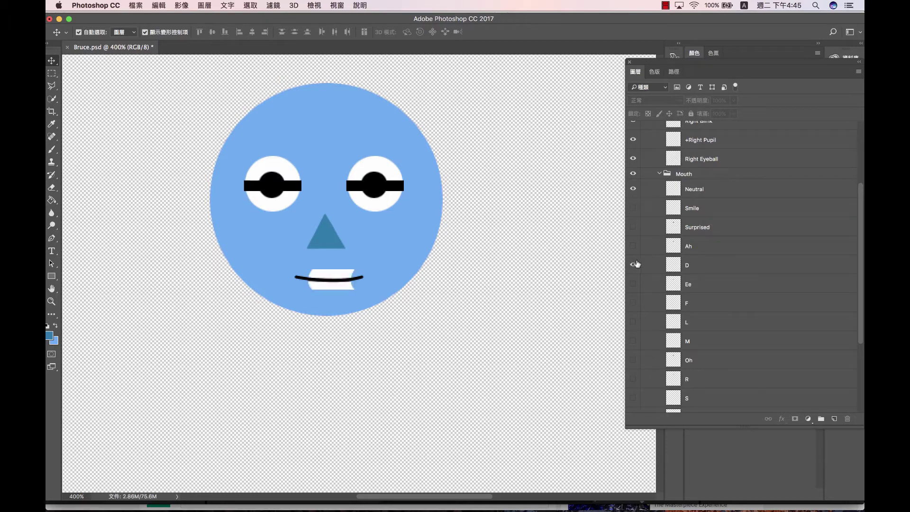
pyautogui.click(632, 265)
pyautogui.click(633, 302)
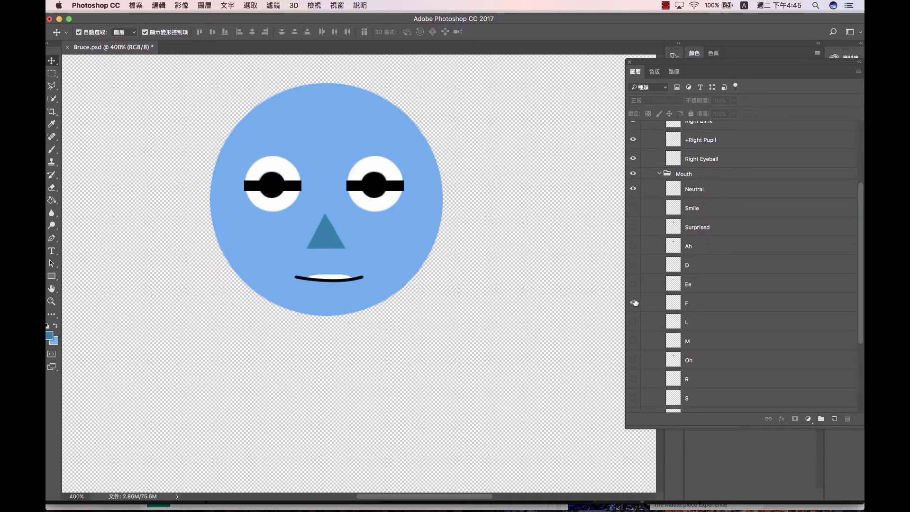
pyautogui.click(634, 303)
pyautogui.click(632, 341)
pyautogui.click(633, 341)
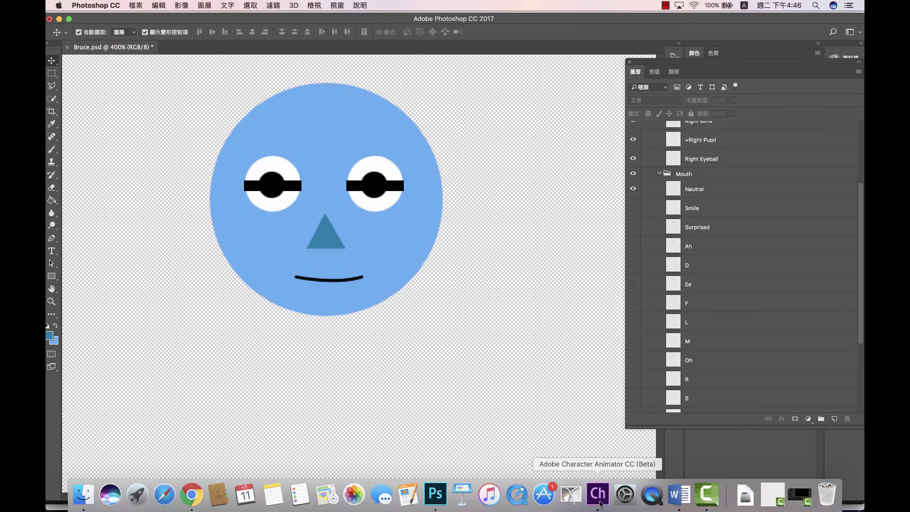
pyautogui.click(600, 502)
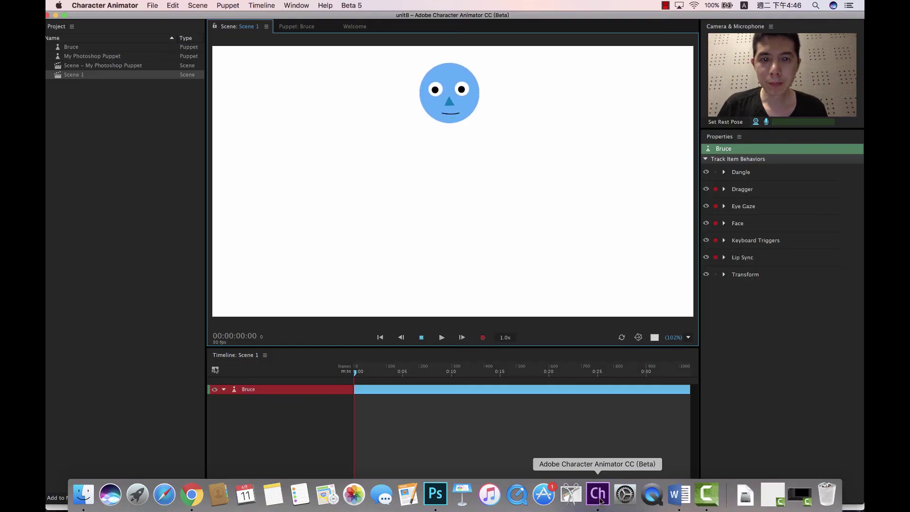